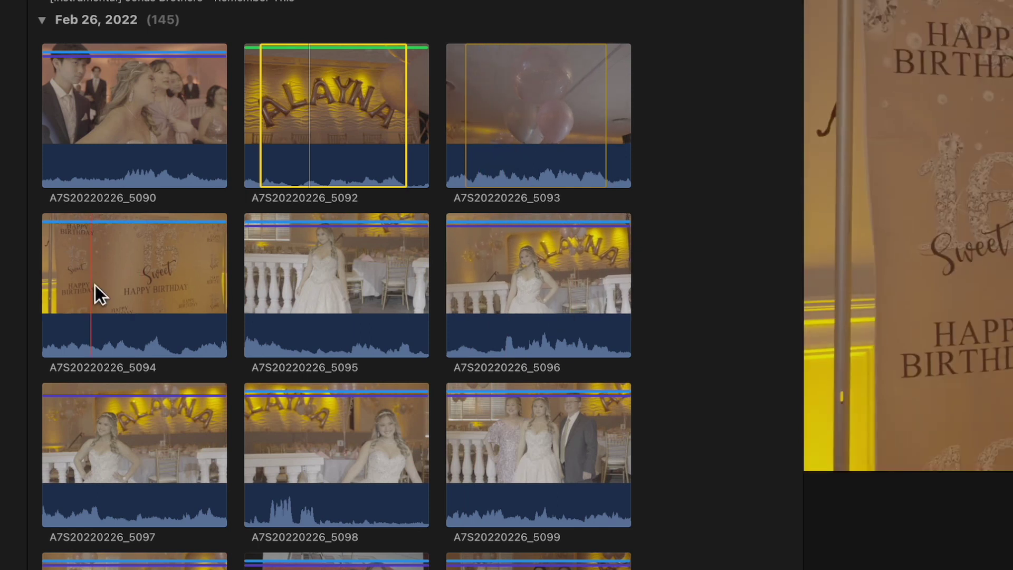
Mark a range in clip A7S20220226_5094, then clear it via Mark > Clear Selected Ranges
{"action": "left_click_drag", "start_coordinate": [67, 278], "coordinate": [215, 276]}
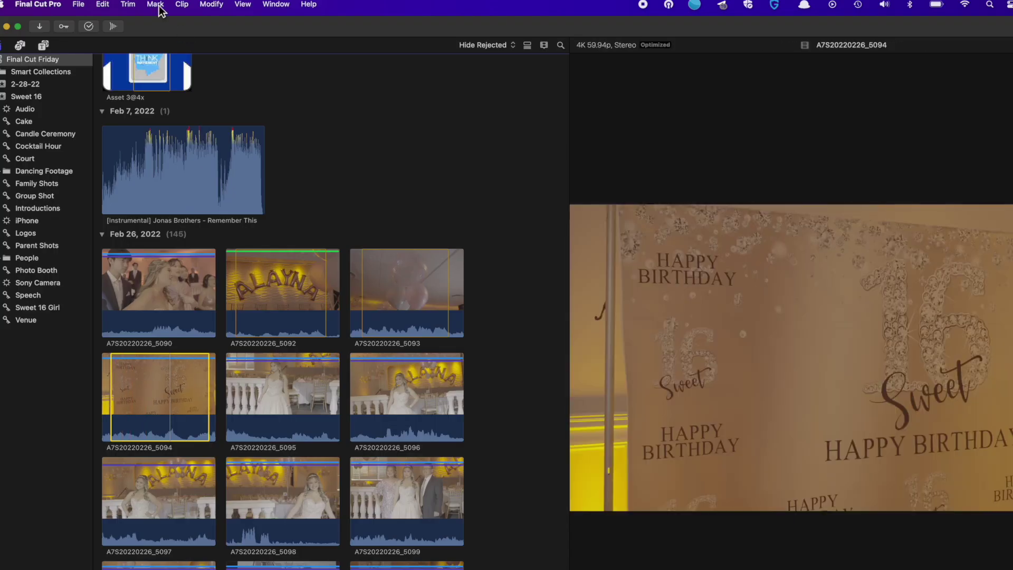
{"action": "left_click", "coordinate": [156, 5]}
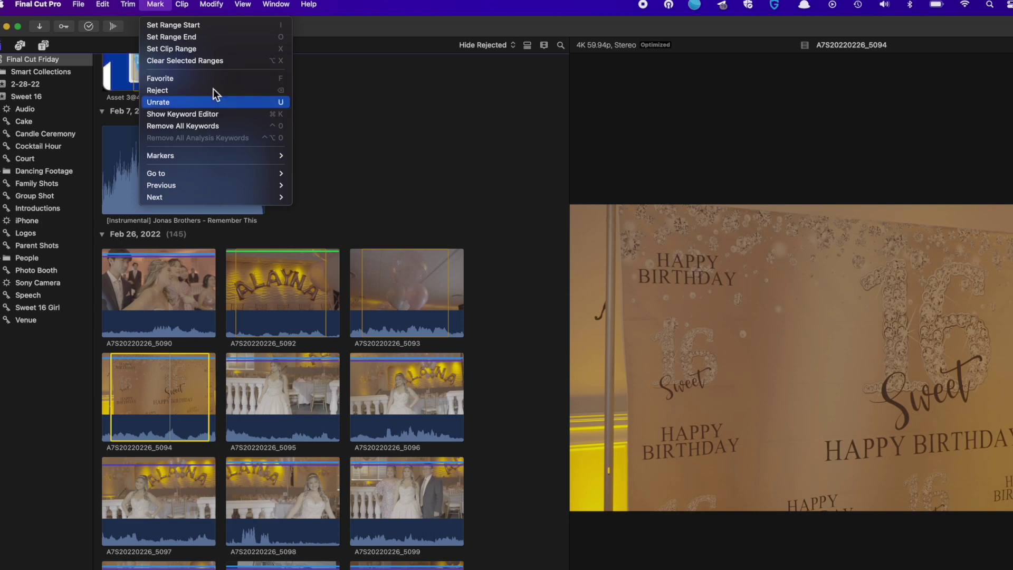
{"action": "left_click", "coordinate": [210, 61]}
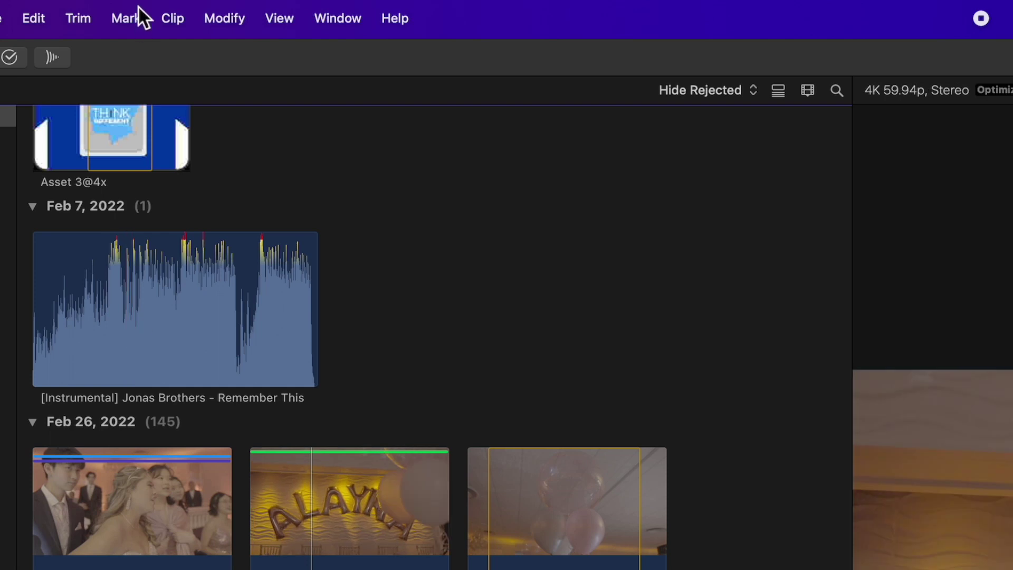
{"action": "left_click", "coordinate": [156, 5]}
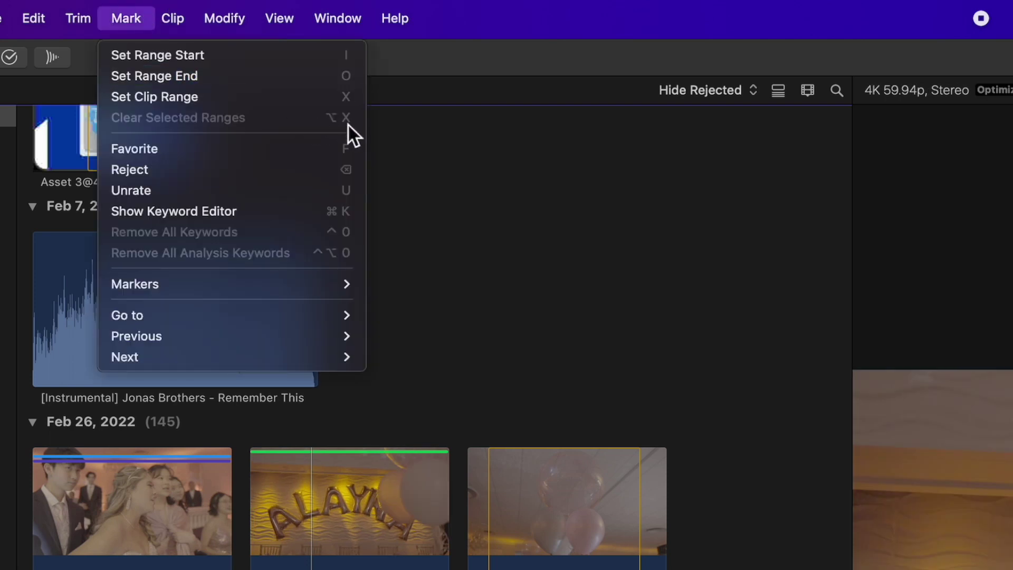
{"action": "key", "text": "Escape"}
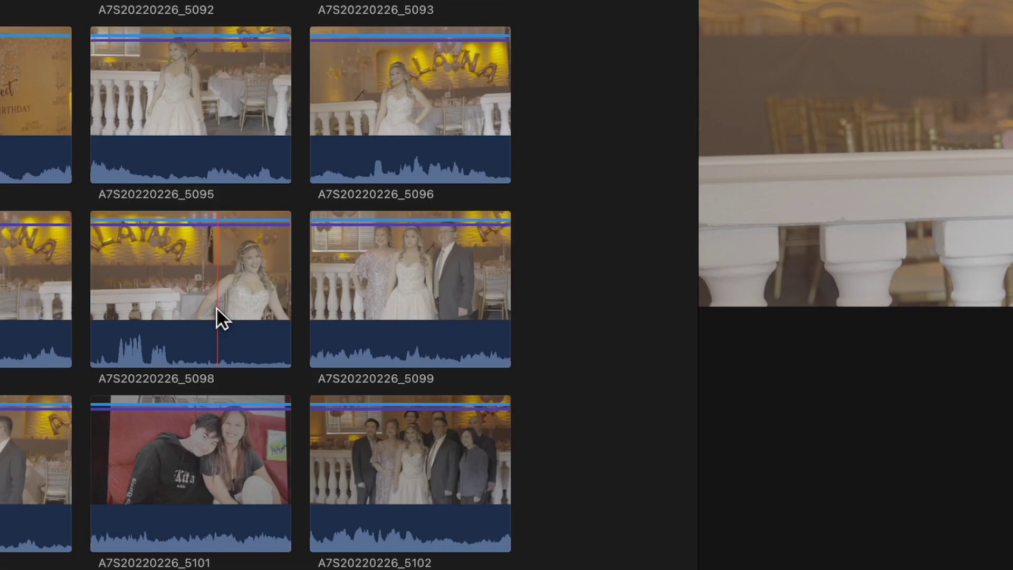
Set in and out points near the end of clip A7S20220226_5098
{"action": "key", "text": "i"}
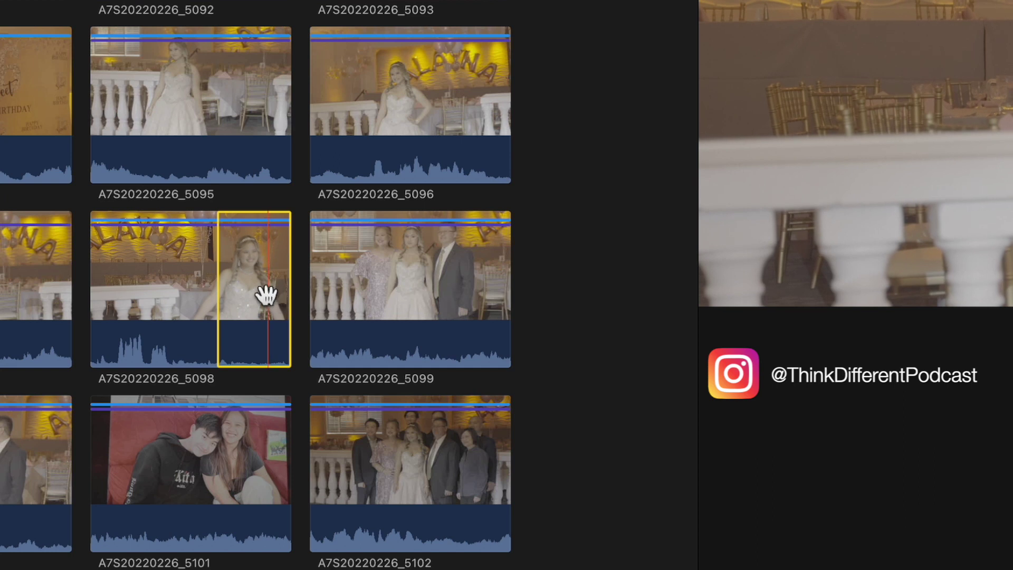
{"action": "key", "text": "o"}
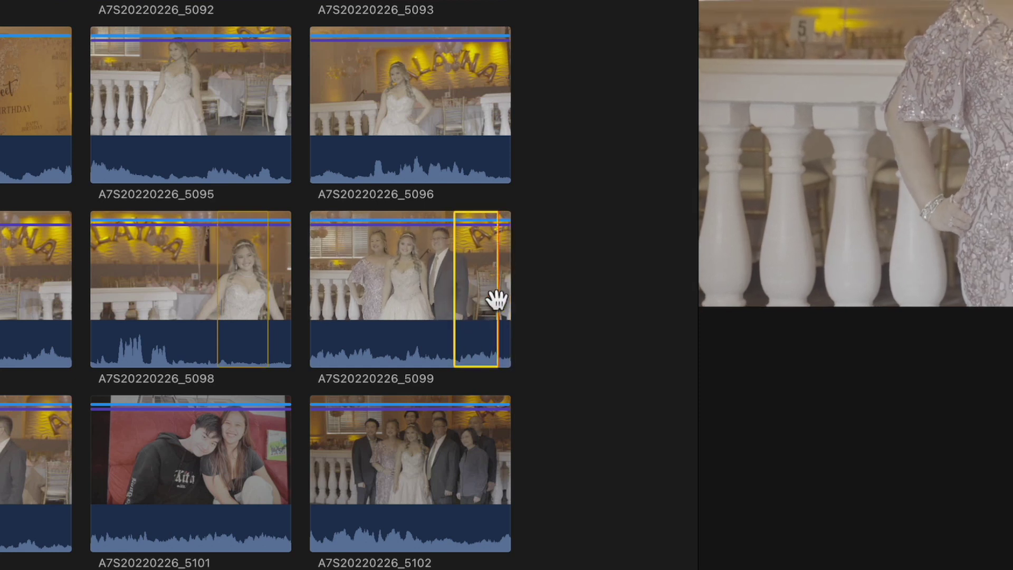
Play back the short end range of clip A7S20220226_5099 to review it
{"action": "key", "text": "space"}
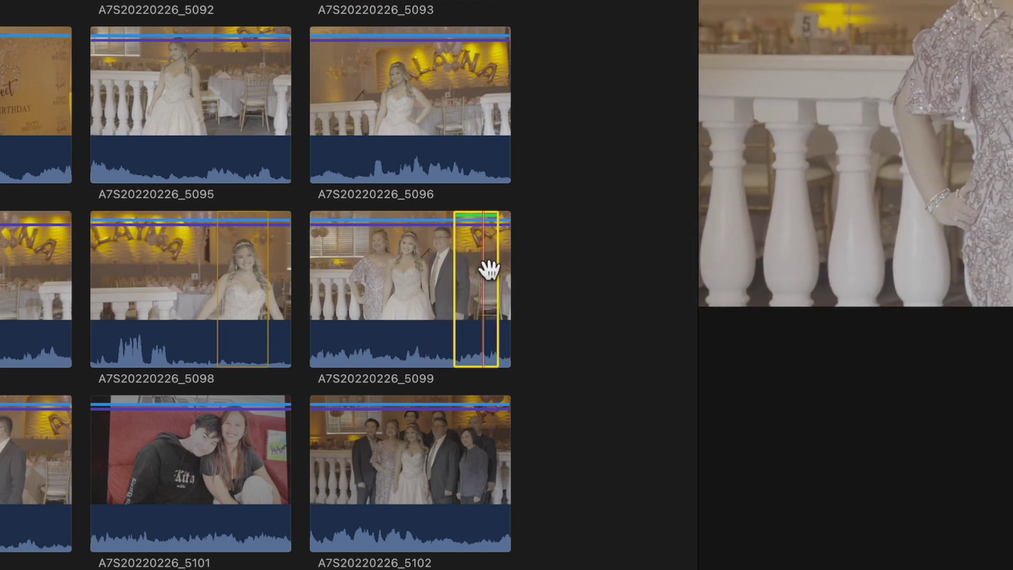
Tag the short end range of clip A7S20220226_5098 as a Favorite
{"action": "left_click", "coordinate": [250, 253]}
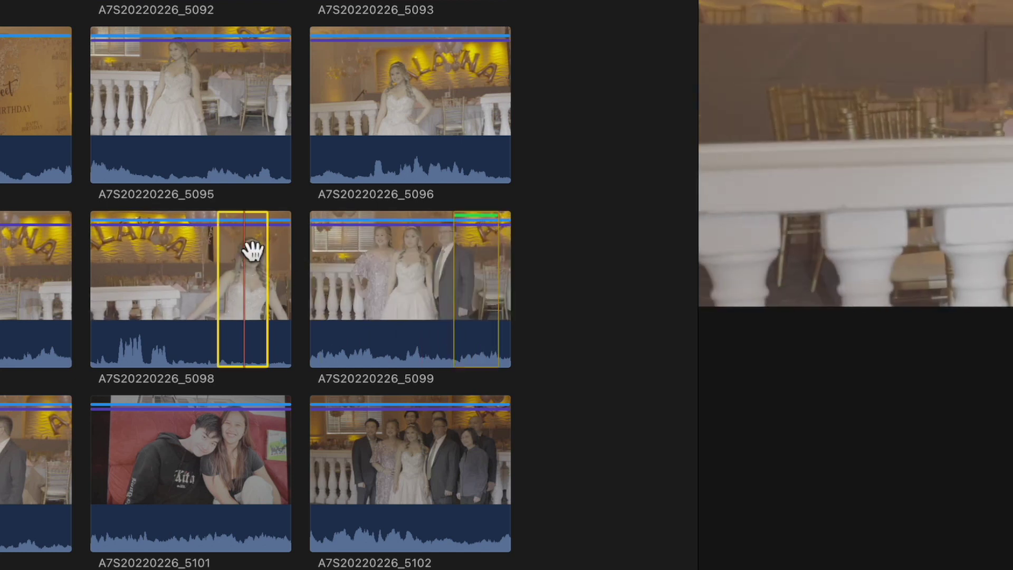
{"action": "key", "text": "f"}
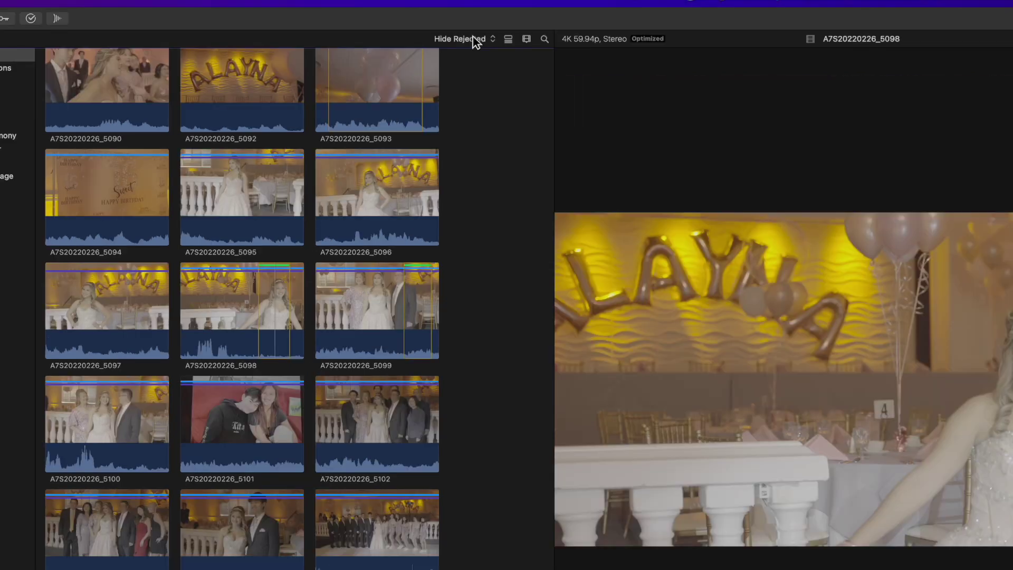
{"action": "left_click", "coordinate": [472, 37]}
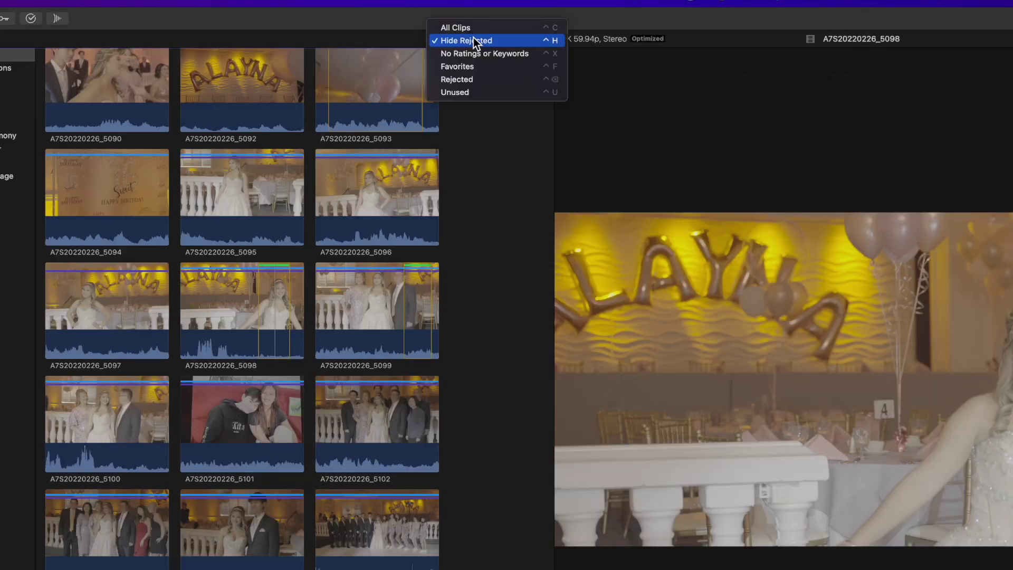
{"action": "left_click", "coordinate": [466, 67]}
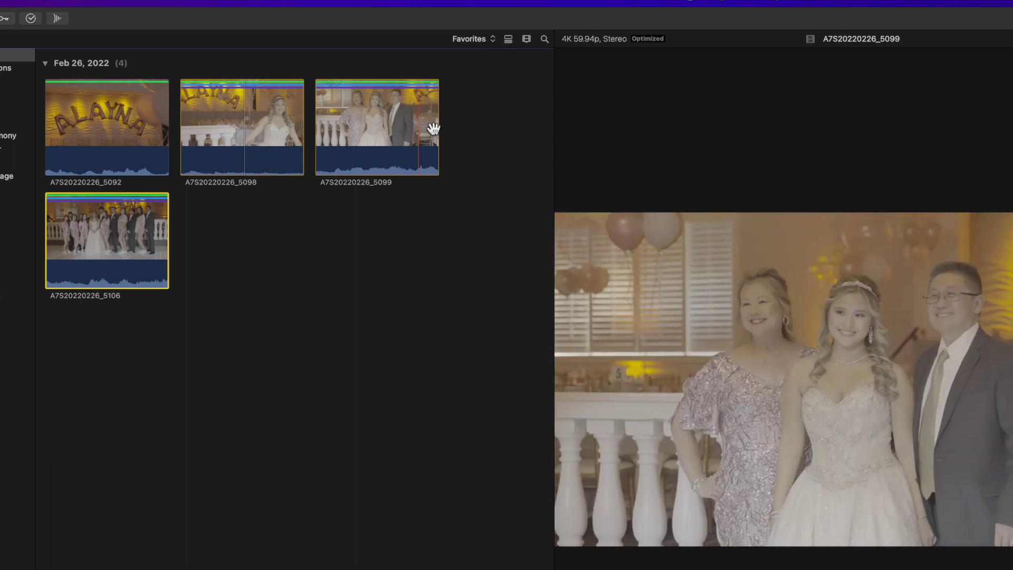
{"action": "left_click", "coordinate": [473, 40]}
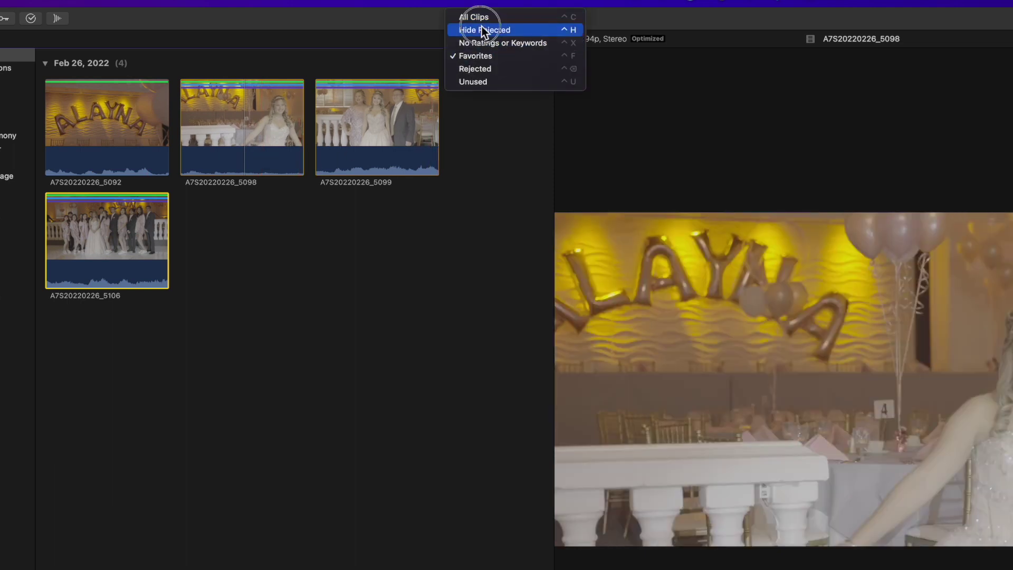
{"action": "left_click", "coordinate": [475, 29]}
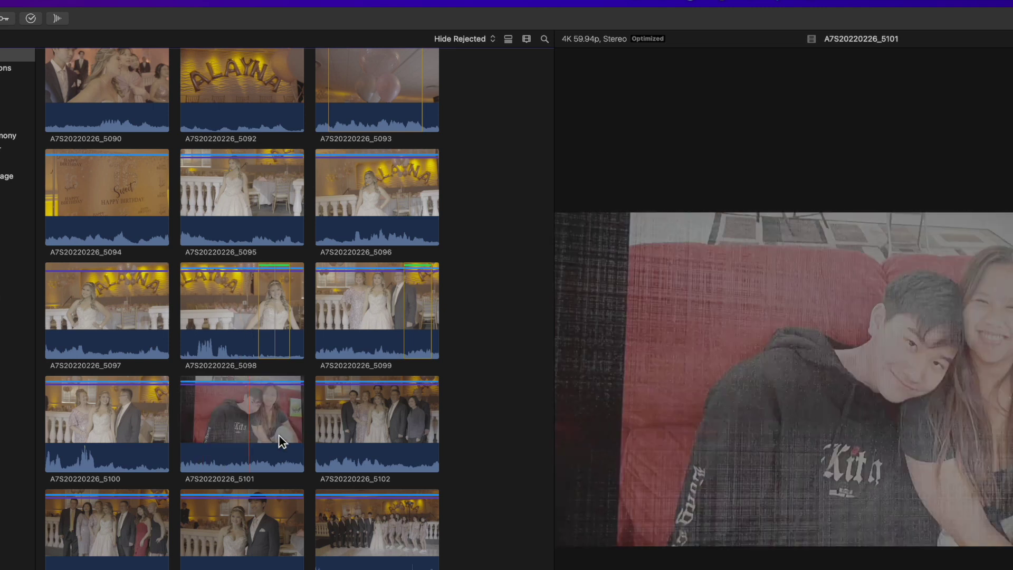
{"action": "scroll", "coordinate": [356, 420], "scroll_direction": "down", "scroll_amount": 5}
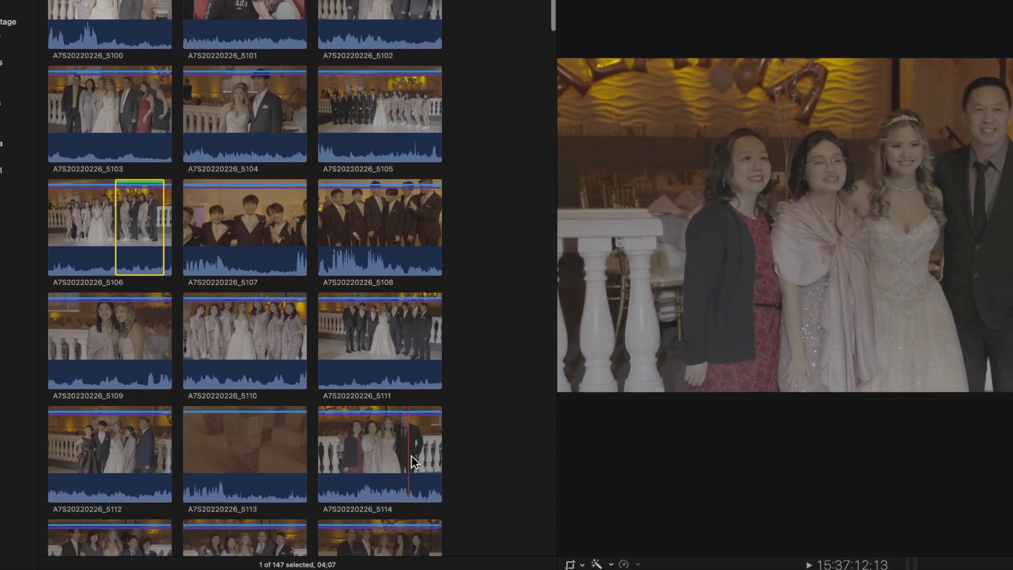
Mark and trim a short end range on clip A7S20220226_5114, then check it under the Favorites filter
{"action": "left_click_drag", "start_coordinate": [414, 453], "coordinate": [440, 457]}
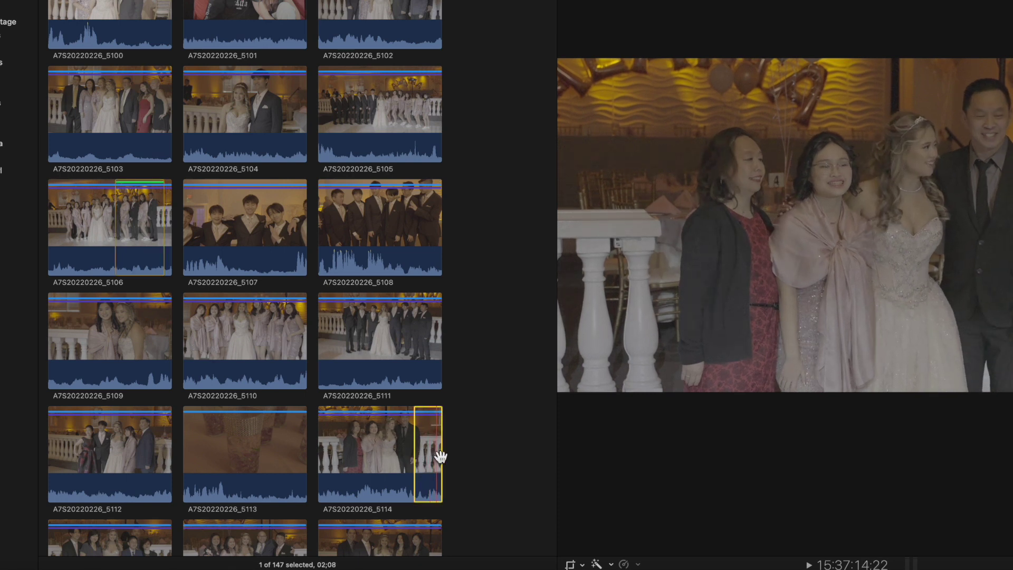
{"action": "left_click_drag", "start_coordinate": [438, 459], "coordinate": [431, 456]}
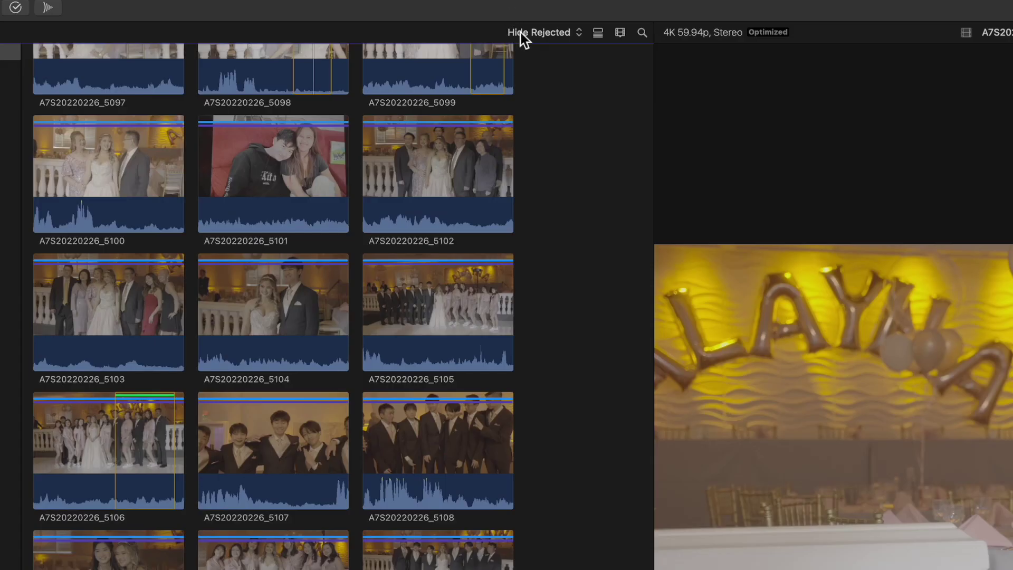
{"action": "left_click", "coordinate": [523, 35]}
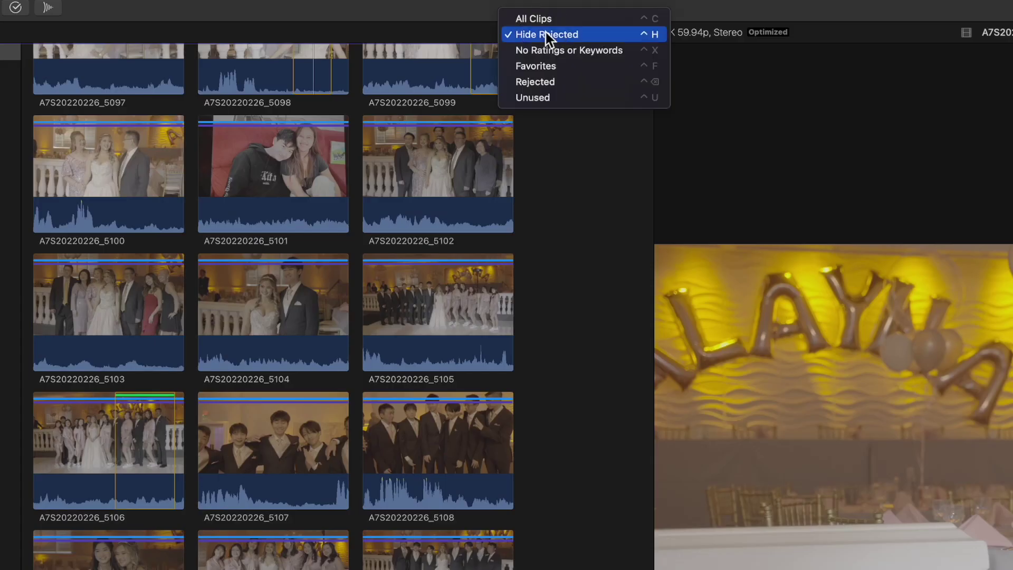
{"action": "left_click", "coordinate": [549, 67]}
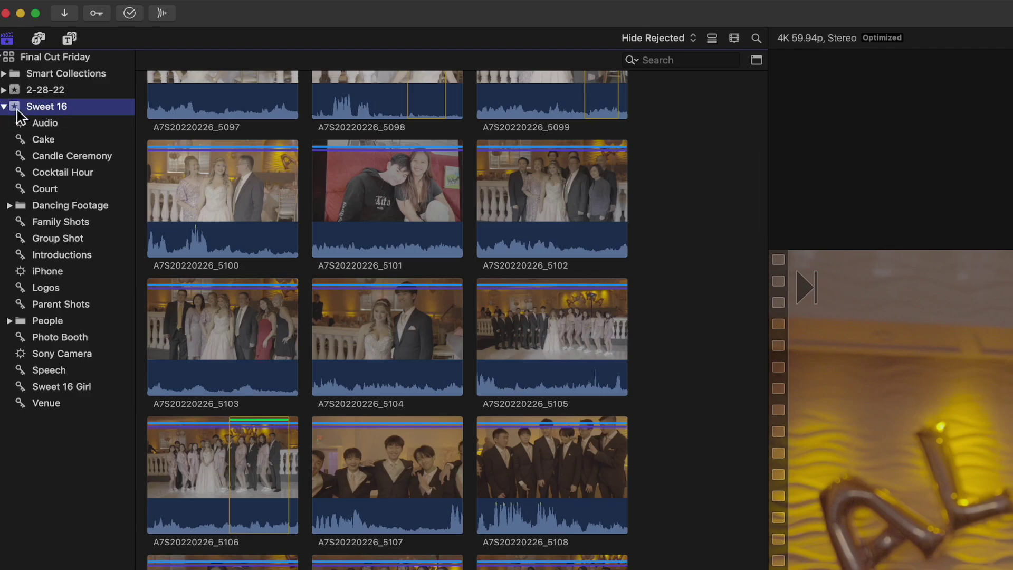
{"action": "left_click", "coordinate": [60, 106]}
Save a Ratings-is-Favorites filter in Sweet 16 as smart collection 'Best clips'
{"action": "left_click", "coordinate": [18, 115]}
{"action": "left_click", "coordinate": [756, 61]}
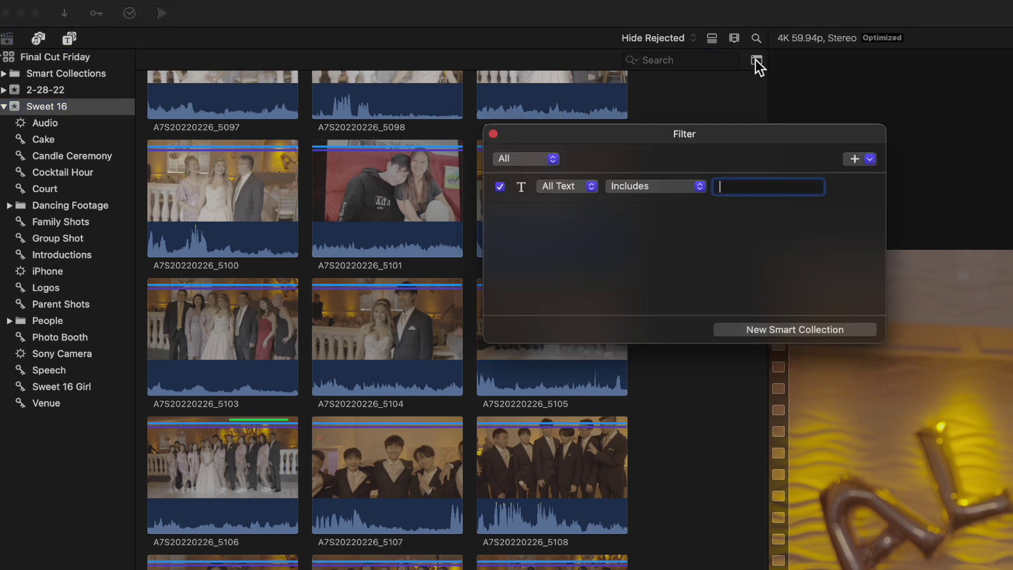
{"action": "left_click", "coordinate": [868, 160]}
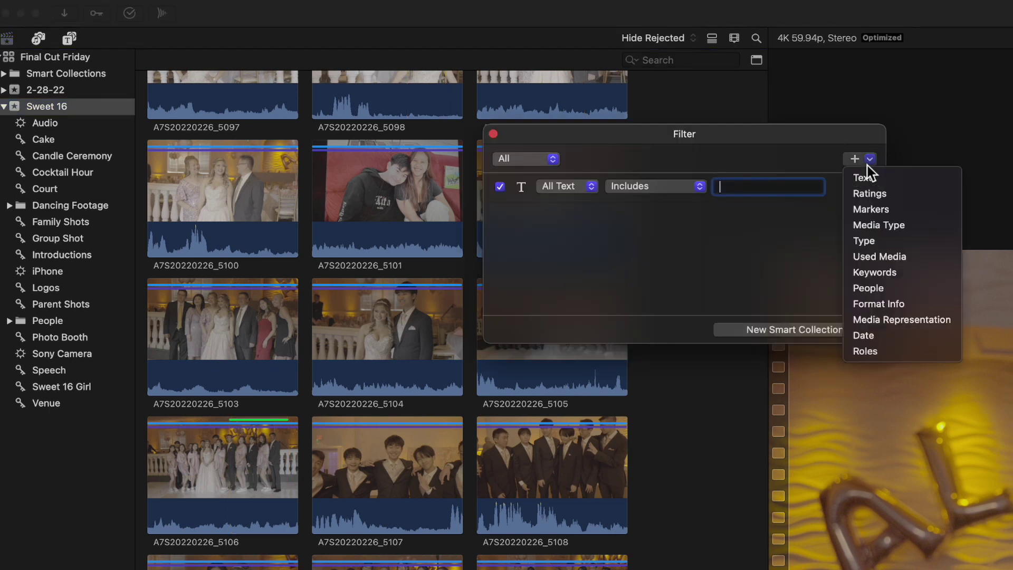
{"action": "left_click", "coordinate": [871, 193]}
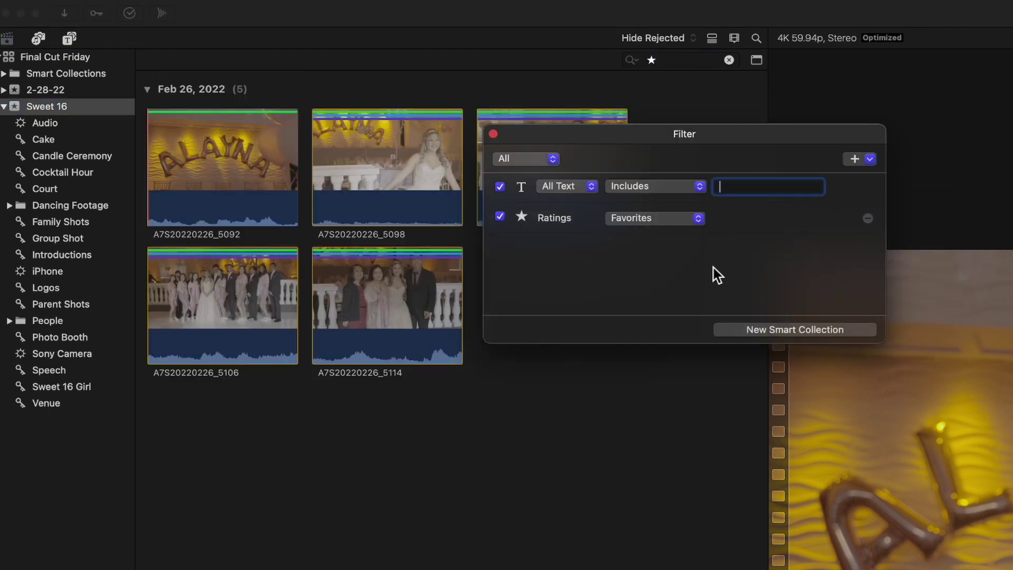
{"action": "left_click", "coordinate": [772, 331]}
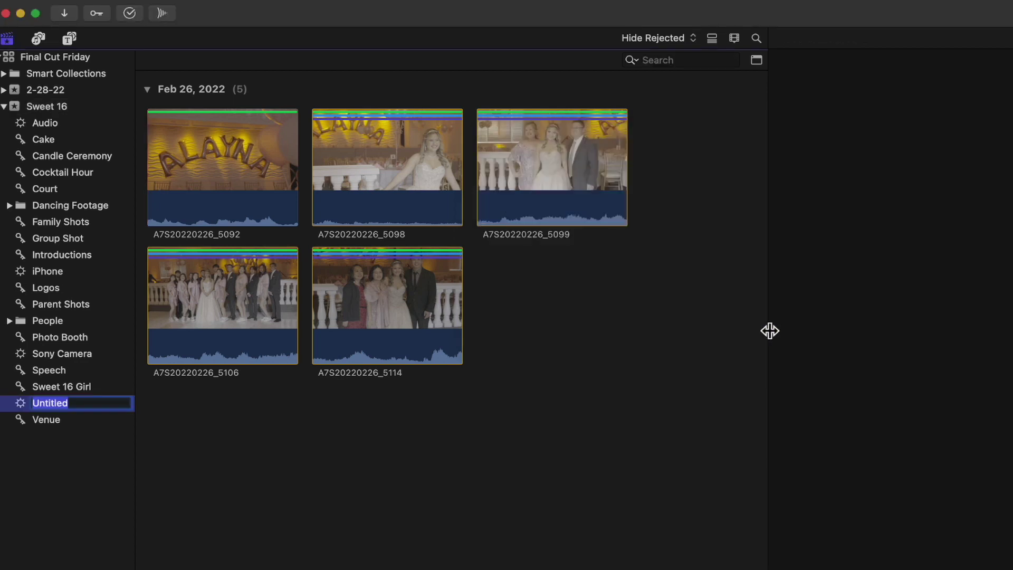
{"action": "type", "text": "Best clips"}
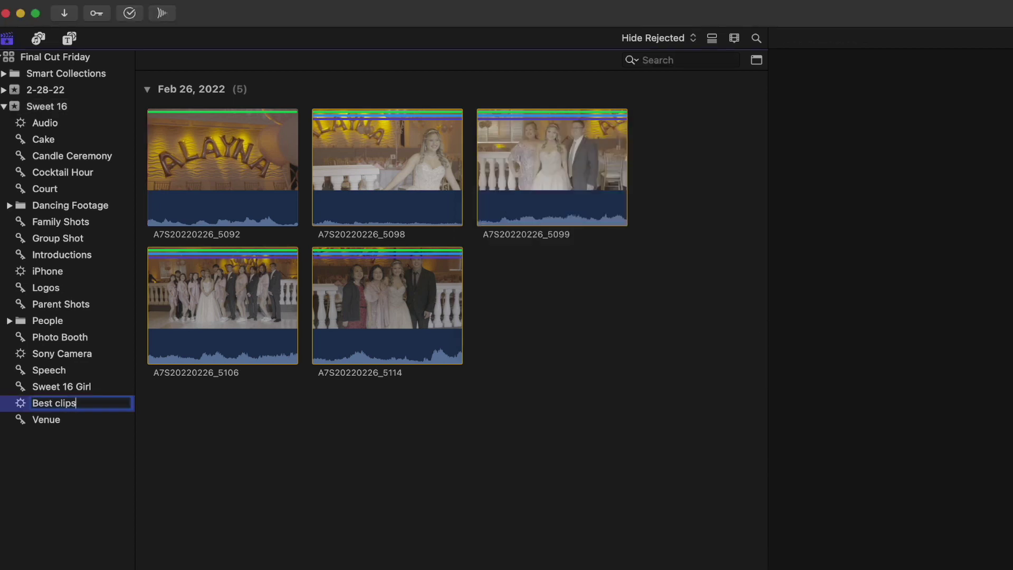
{"action": "key", "text": "Return"}
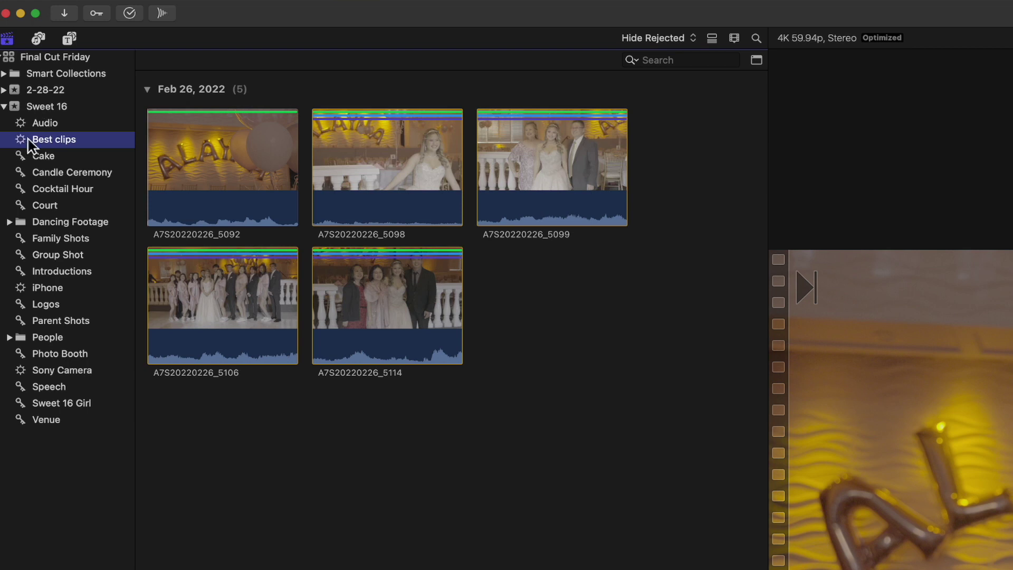
{"action": "left_click", "coordinate": [37, 125]}
{"action": "left_click", "coordinate": [39, 106]}
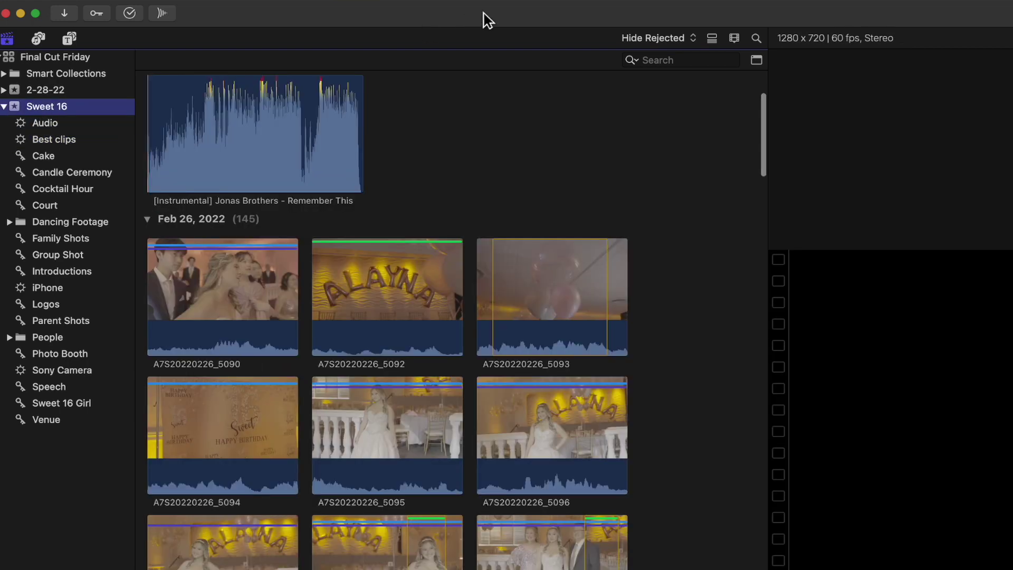
{"action": "left_click", "coordinate": [657, 40]}
{"action": "left_click", "coordinate": [60, 146]}
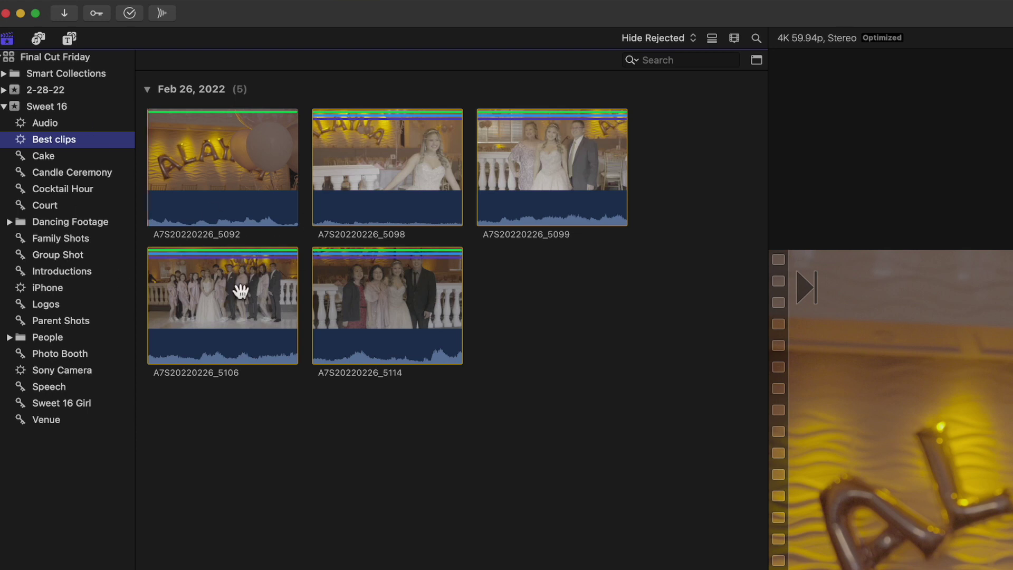
{"action": "left_click", "coordinate": [305, 275]}
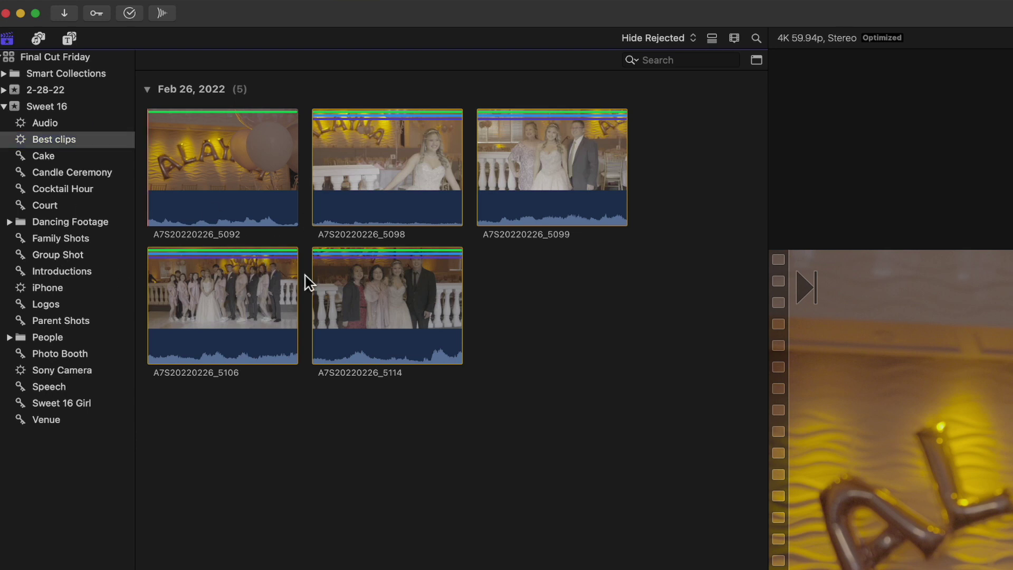